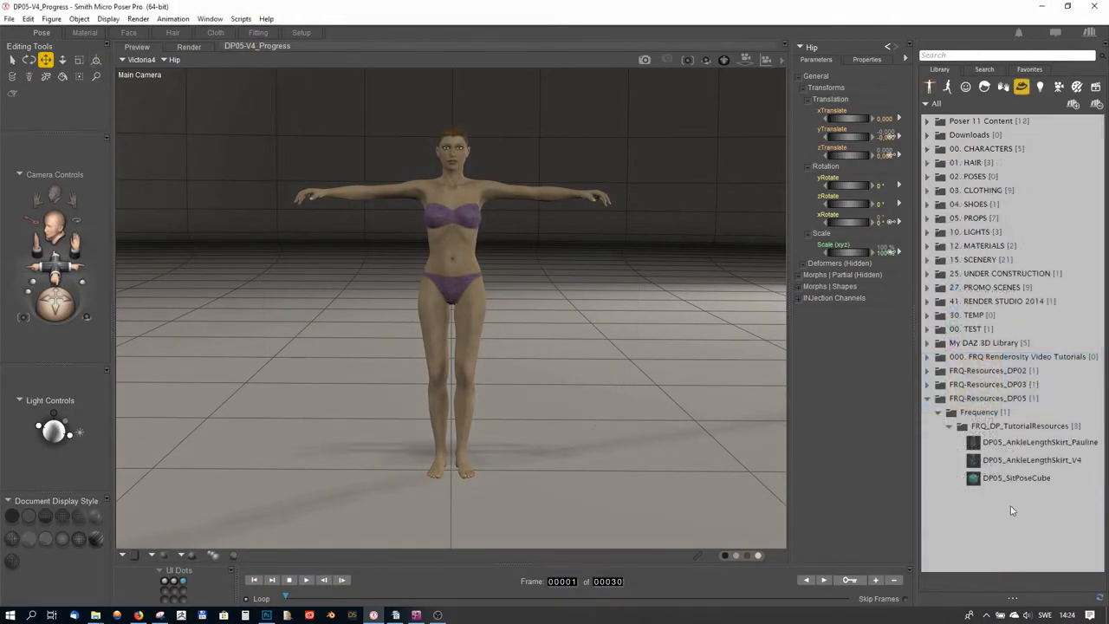
Load the DP05_SitPoseCube prop and apply the C&E V4 25 sitting pose to the figure at frame 30
click(1001, 481)
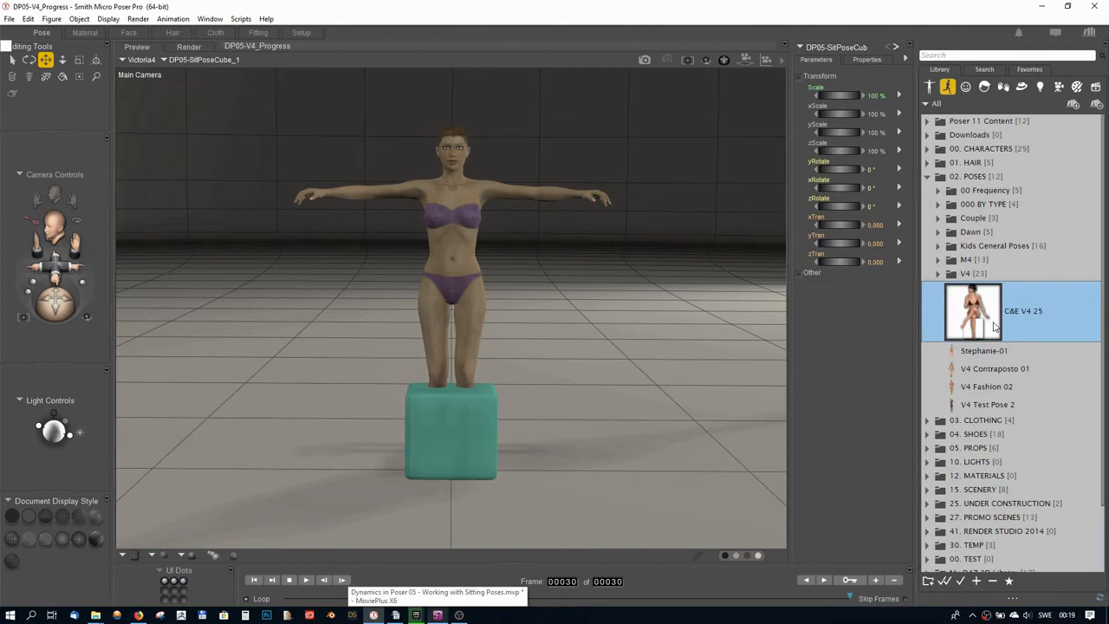
double_click(995, 325)
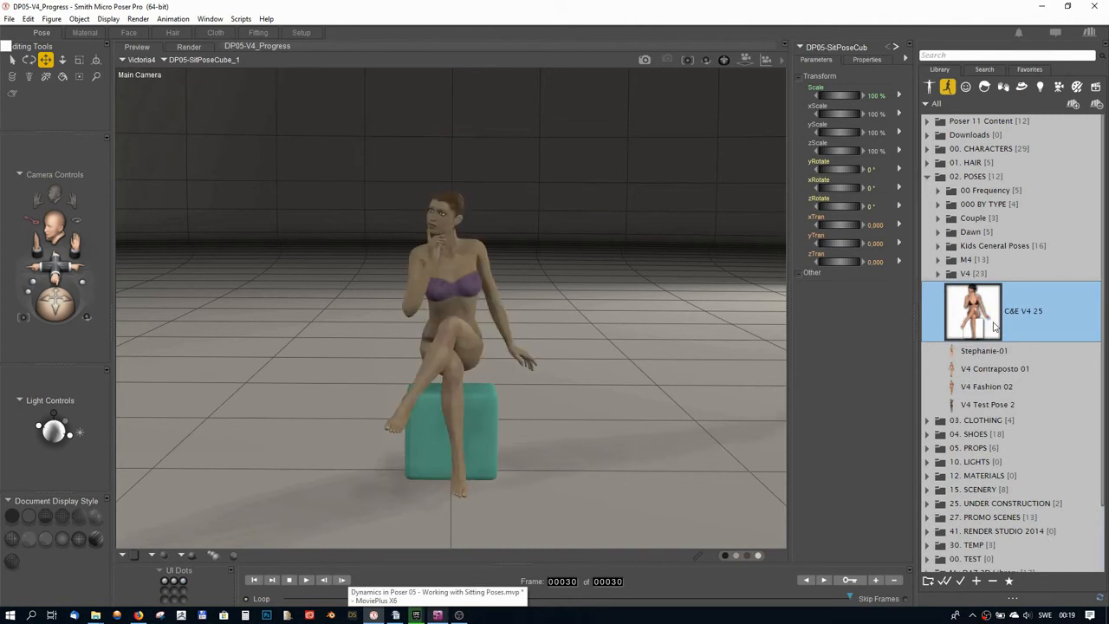
Scale the cube uniformly to 116 % at frame 30 so its top meets the seated figure
drag(55, 303, 26, 303)
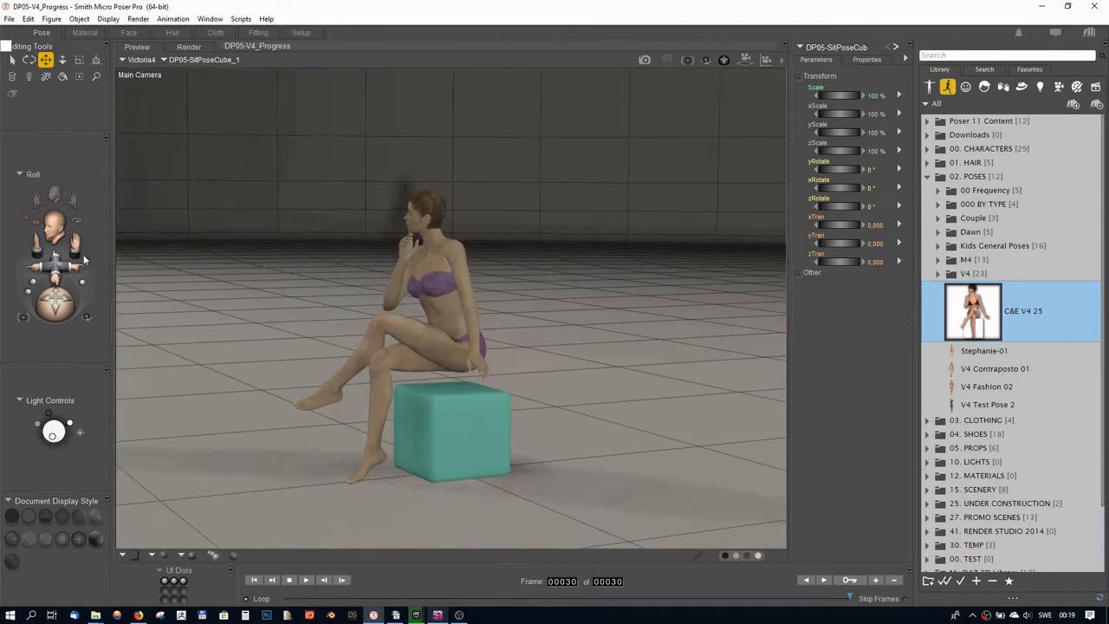
mouse_move(75, 243)
mouse_down()
mouse_move(70, 260)
mouse_move(55, 260)
mouse_move(55, 234)
mouse_up()
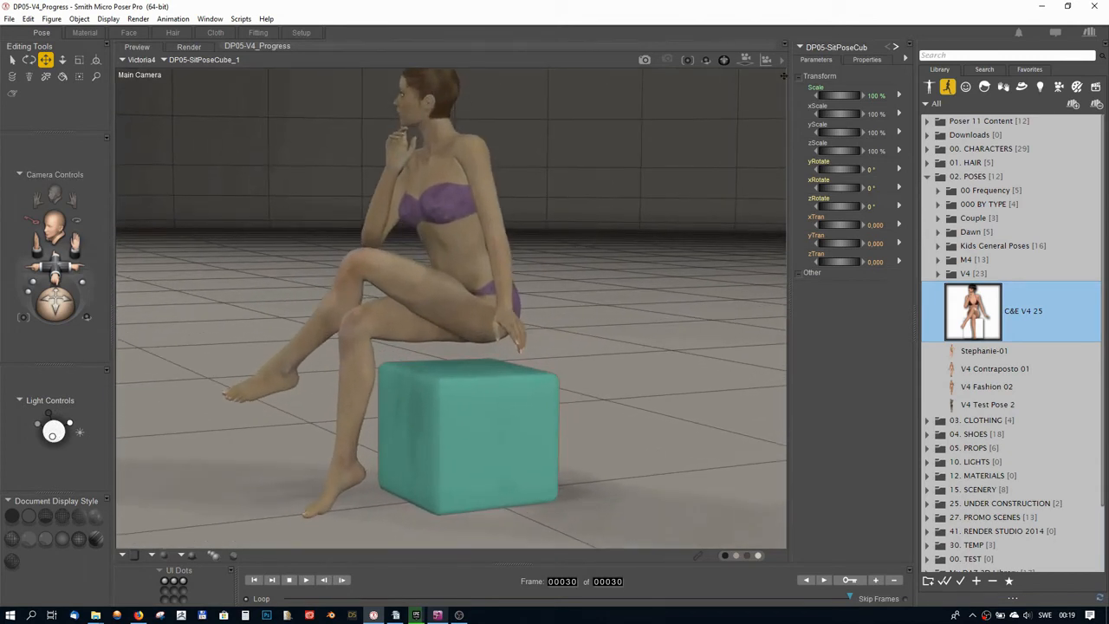
drag(851, 96, 864, 96)
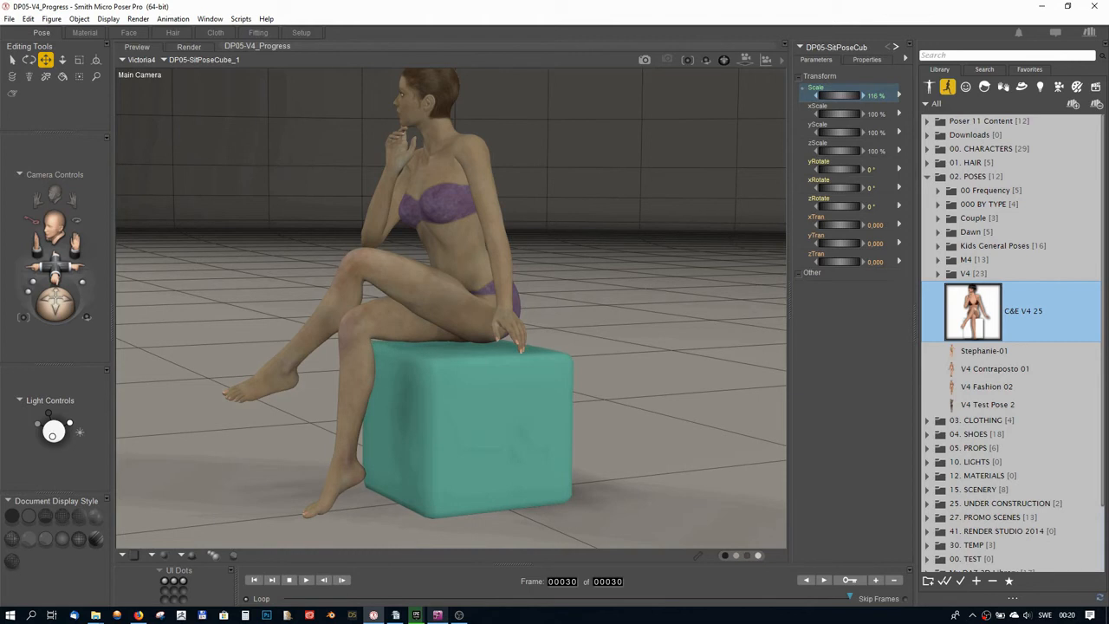
Shift the Victoria4 body along Z to a zTranslate of 0.310
click(187, 60)
click(193, 63)
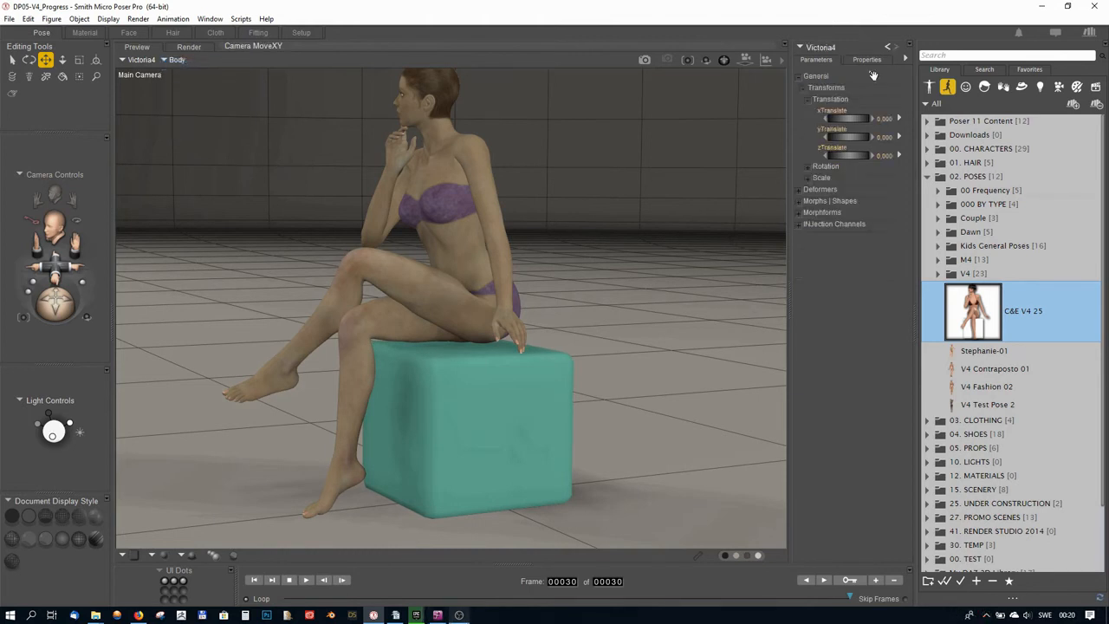
drag(853, 155, 898, 155)
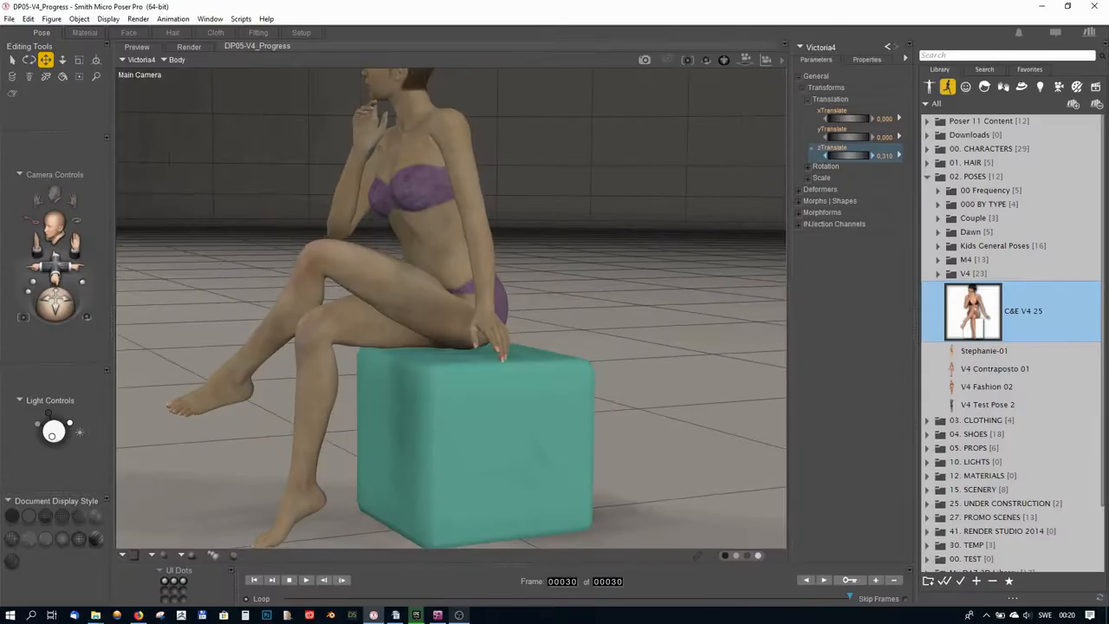
Fine-tune the sitting cube's uniform scale to 117 % at frame 30
drag(56, 303, 40, 316)
click(483, 430)
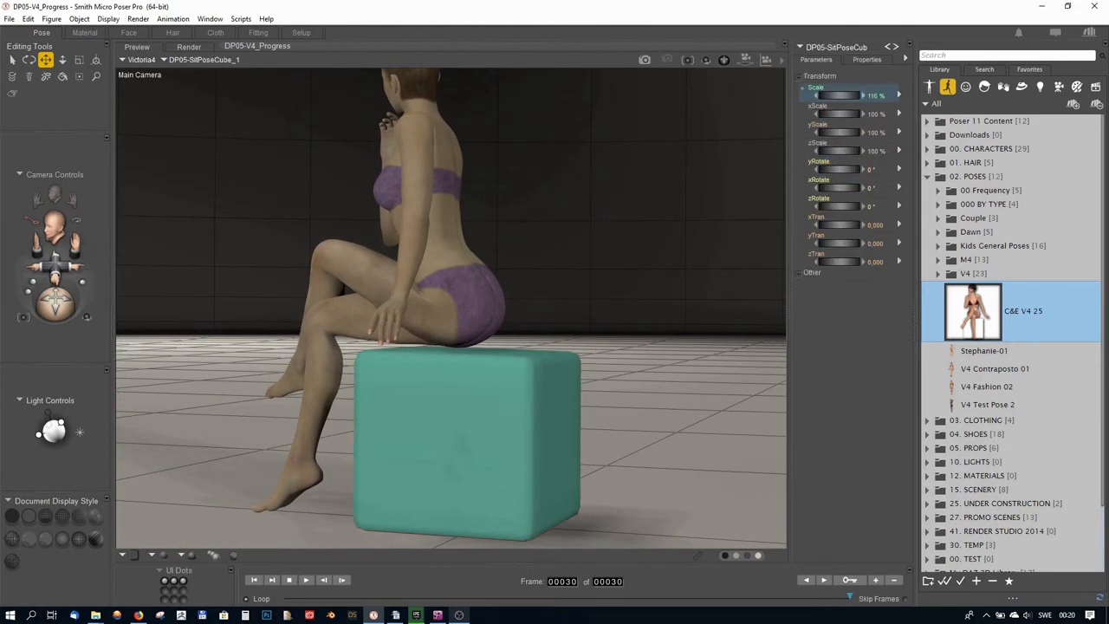
mouse_move(62, 313)
mouse_down()
mouse_move(78, 306)
mouse_move(41, 311)
mouse_move(59, 293)
mouse_up()
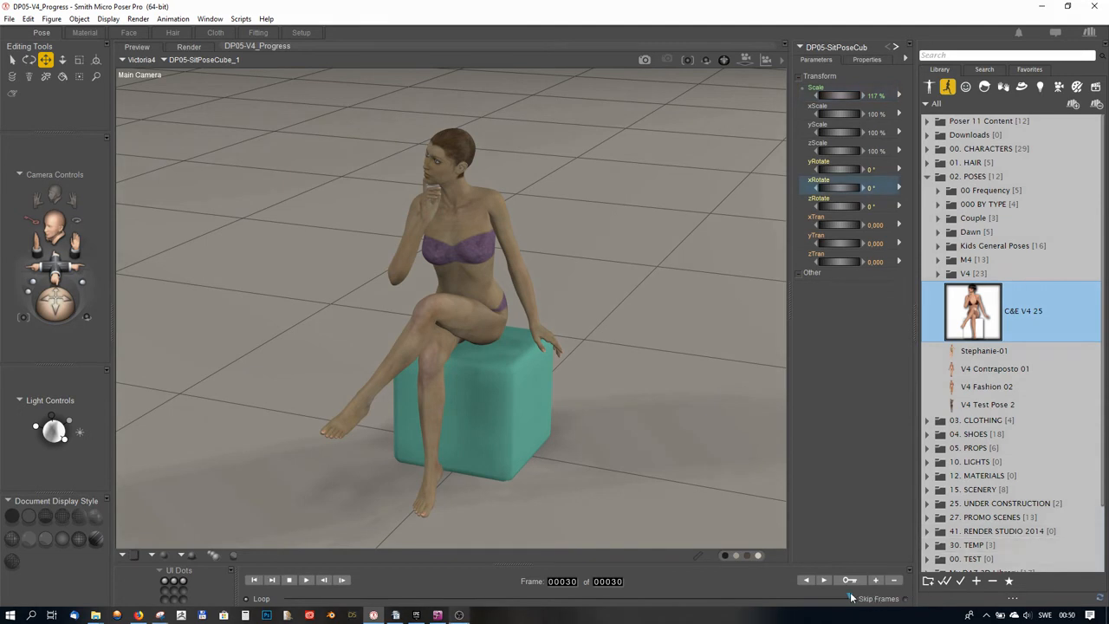
At frame 1, place the cube behind the figure with xRotate 53°, yTran 1.101 and zTran -3.027
drag(852, 598, 277, 598)
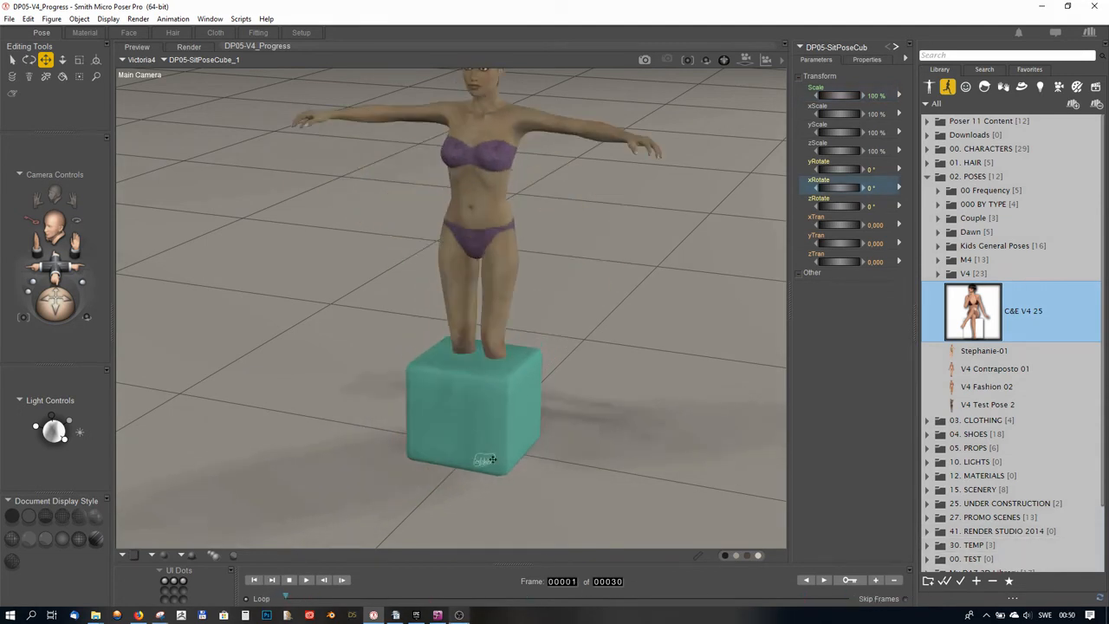
drag(50, 305, 36, 290)
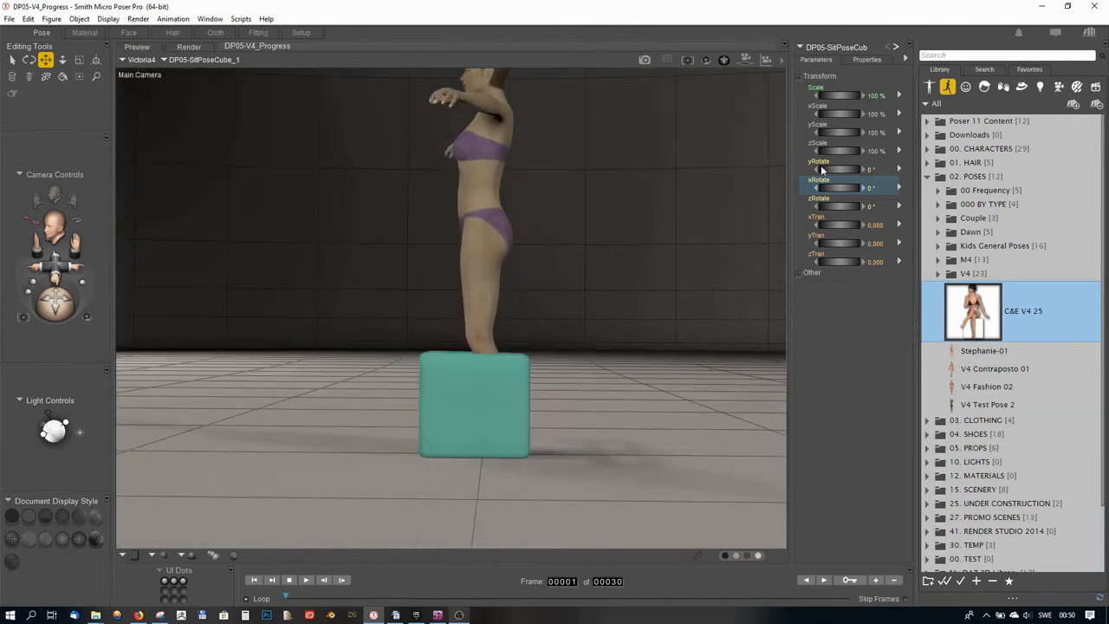
drag(828, 261, 776, 261)
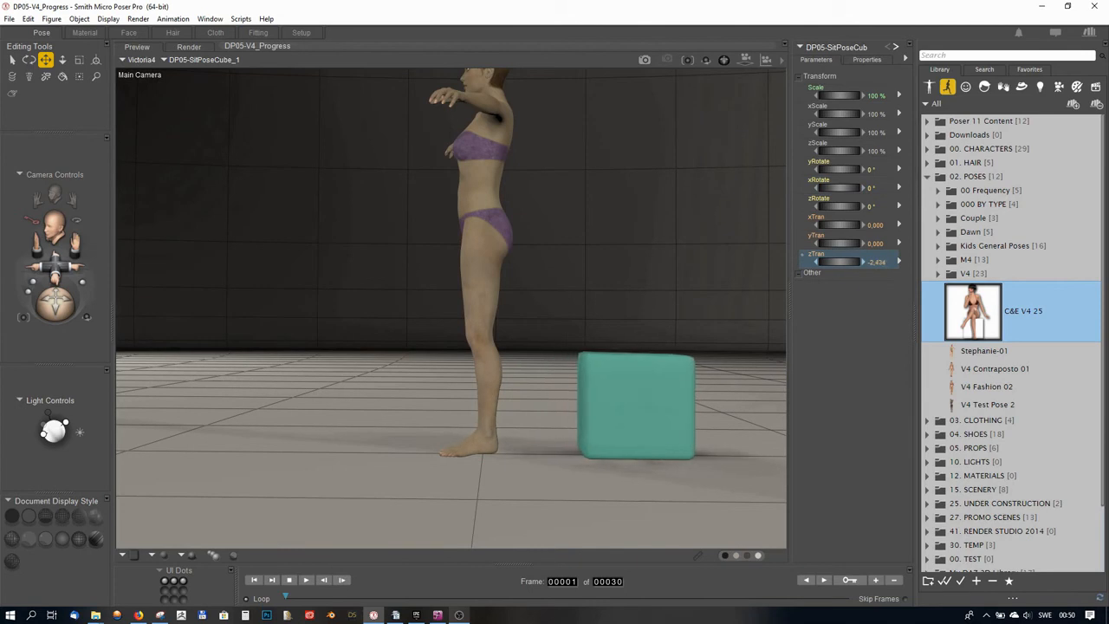
drag(837, 187, 885, 188)
mouse_move(839, 261)
mouse_down()
mouse_move(822, 260)
mouse_move(848, 243)
mouse_move(891, 243)
mouse_move(830, 262)
mouse_up()
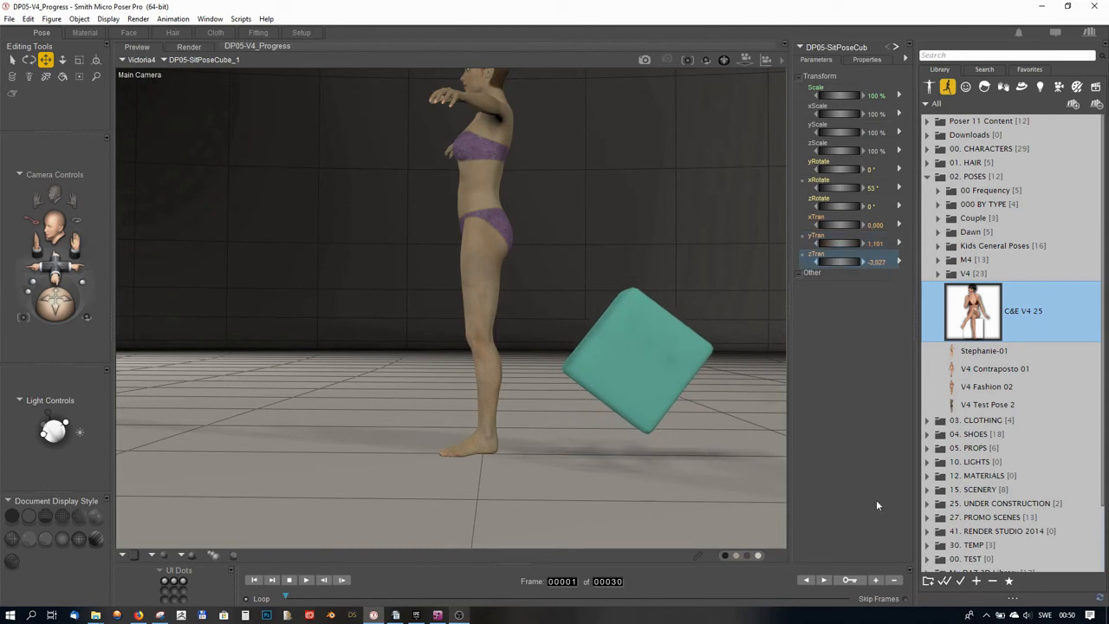
At frame 30, reset the cube's zTran, yTran and xRotate values to 0
mouse_move(287, 596)
mouse_down()
mouse_move(467, 611)
mouse_move(986, 605)
mouse_up()
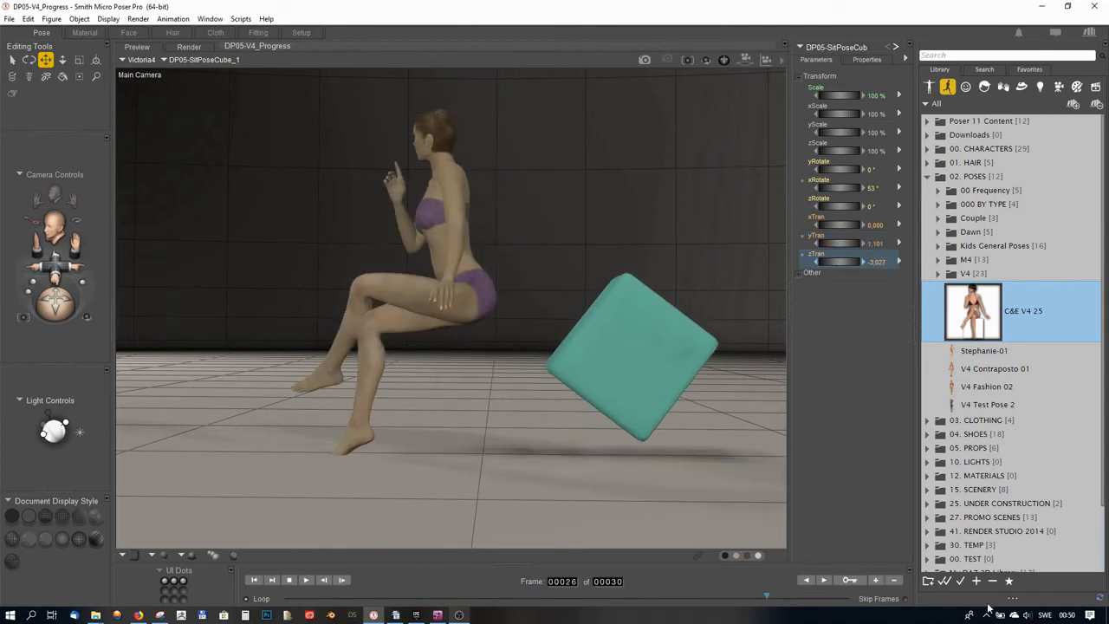
right_click(900, 261)
click(924, 266)
right_click(901, 244)
click(924, 248)
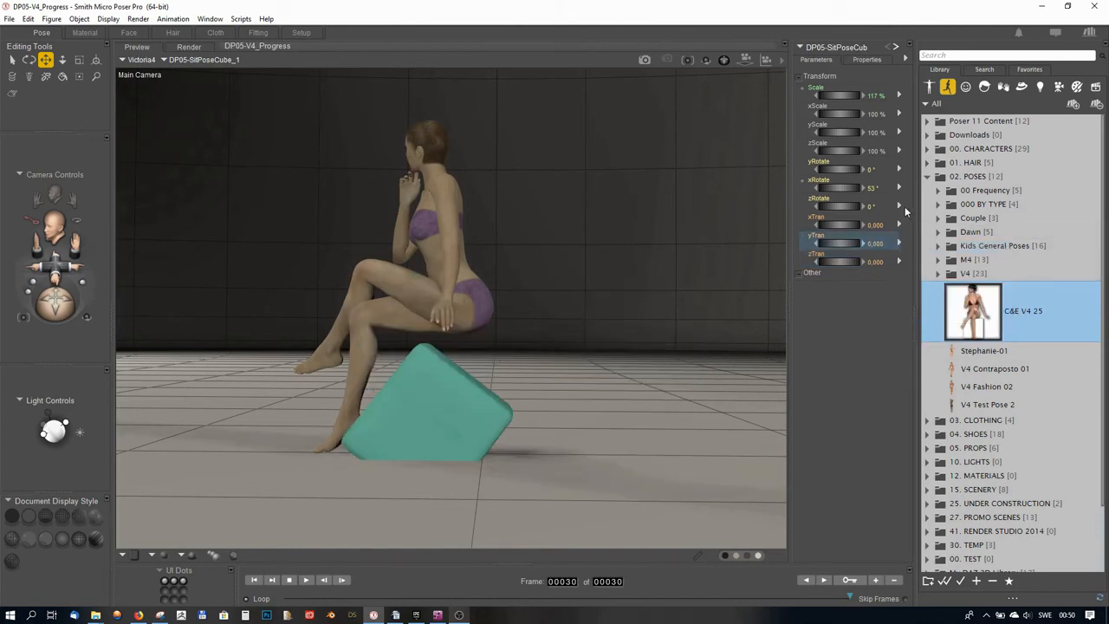
right_click(902, 187)
click(923, 192)
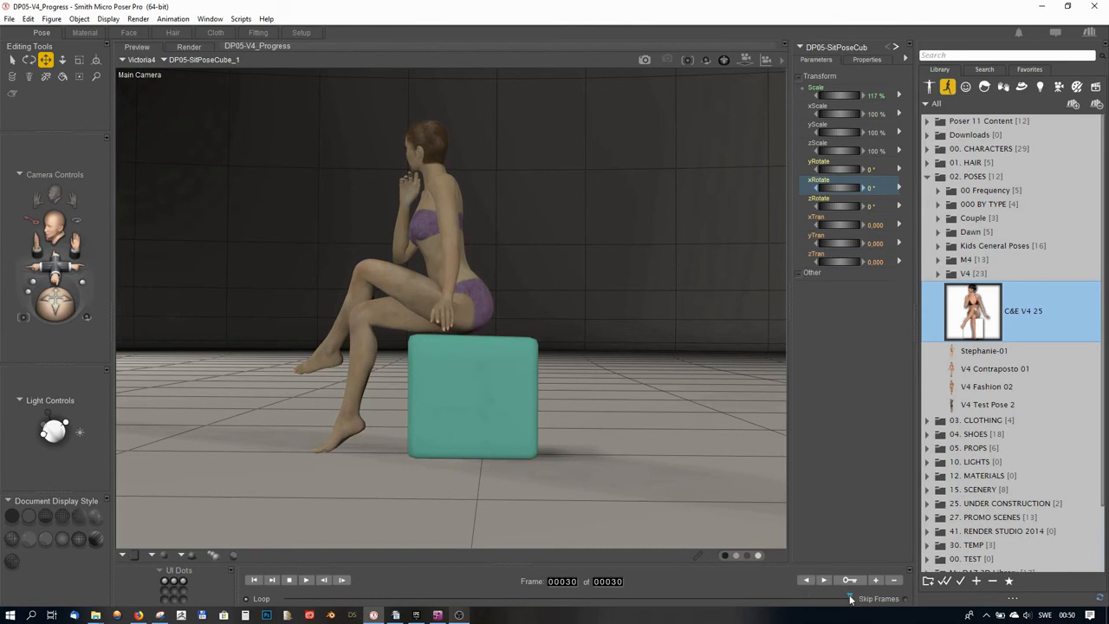
At frame 15, set the left thigh's Bend to -72° and adjust the left shin's Bend
drag(850, 598, 863, 619)
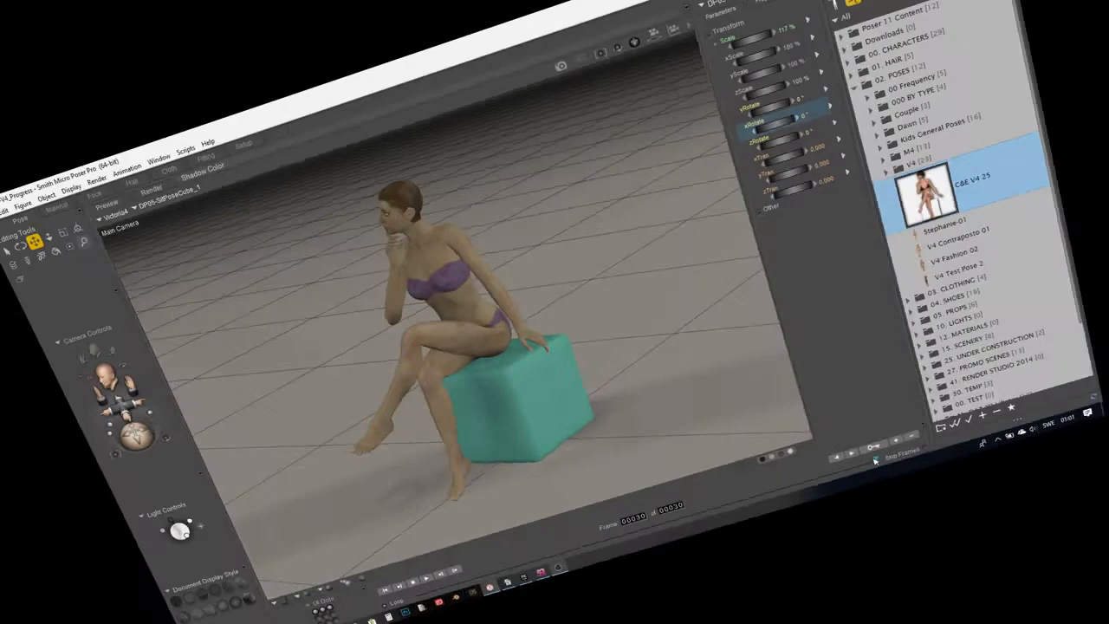
drag(874, 461, 638, 541)
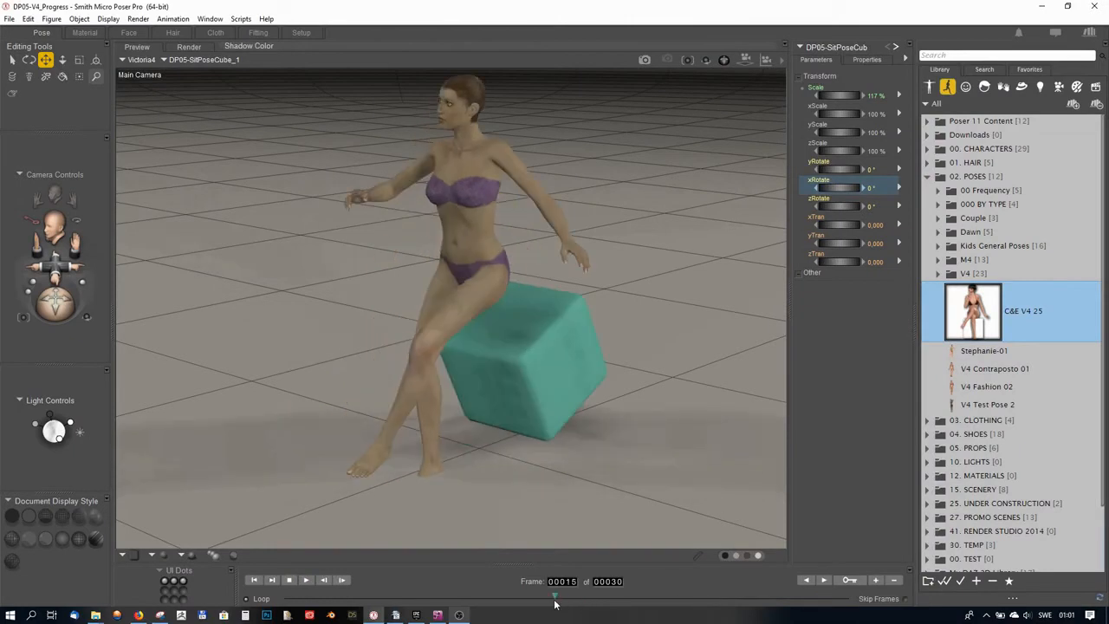
drag(55, 264, 39, 293)
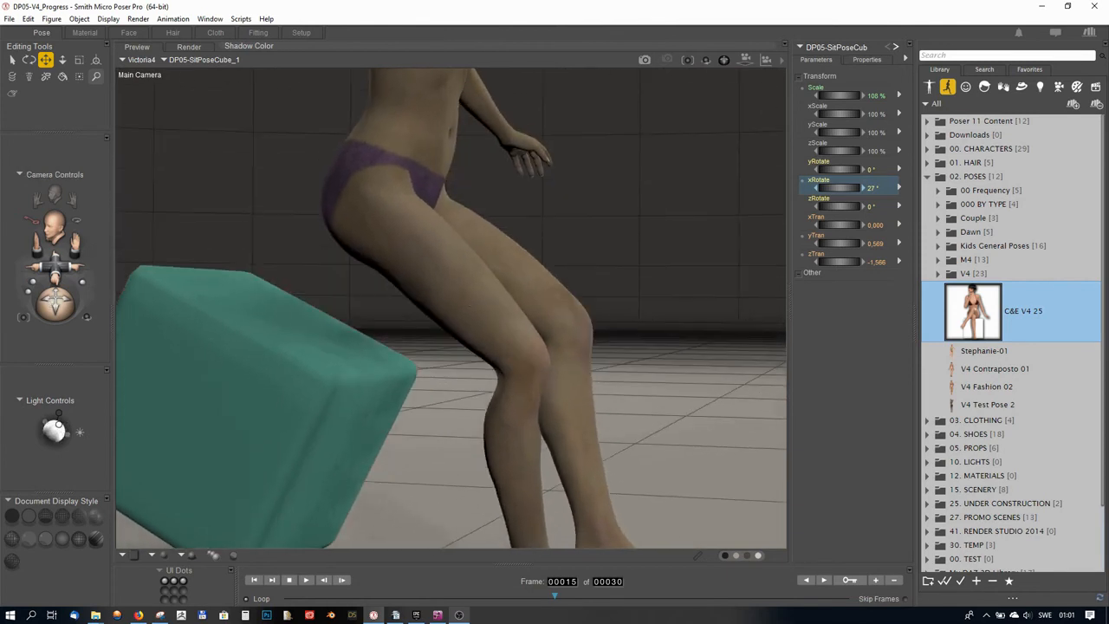
click(544, 260)
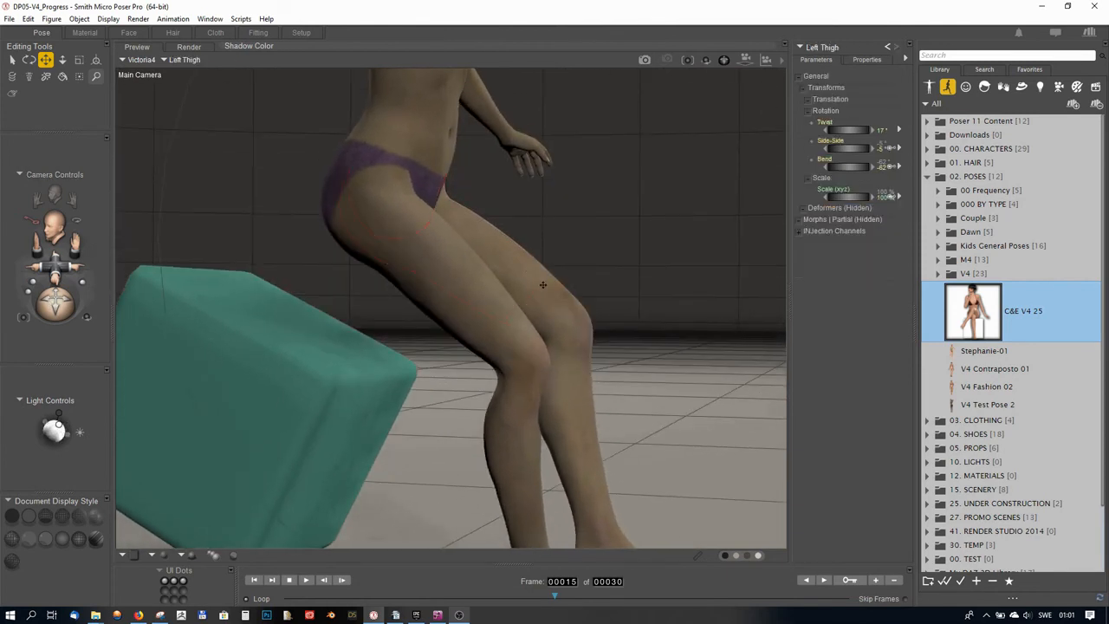
drag(848, 167, 834, 166)
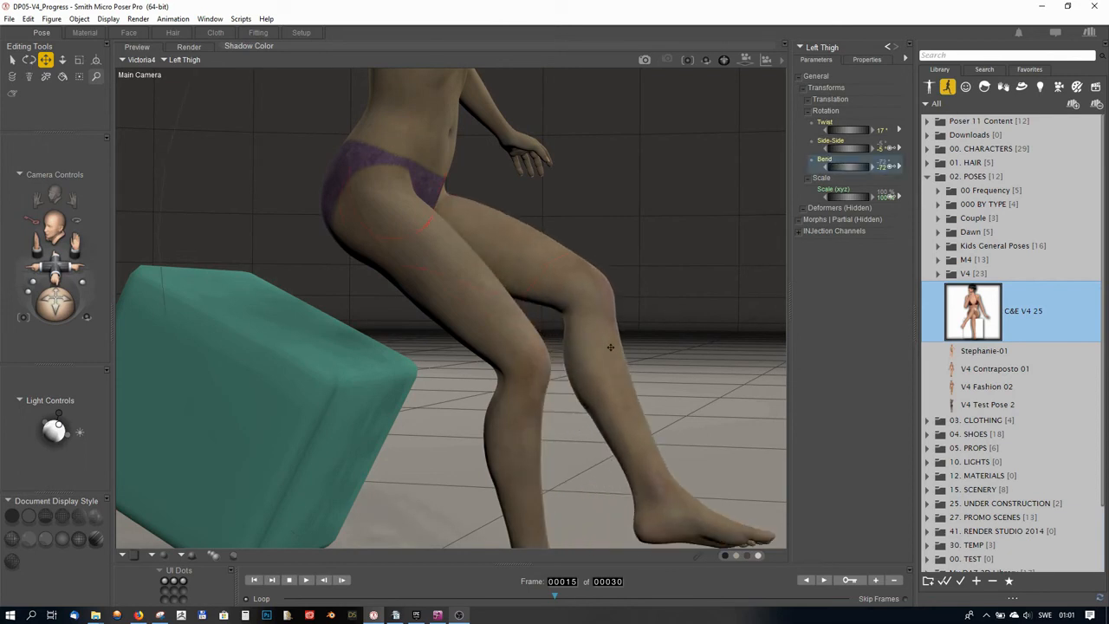
click(609, 373)
drag(841, 163, 799, 164)
At frame 30, fine-tune the rotation of the crossed left leg
mouse_move(555, 597)
mouse_down()
mouse_move(860, 607)
mouse_move(286, 617)
mouse_move(850, 598)
mouse_up()
drag(66, 312, 34, 324)
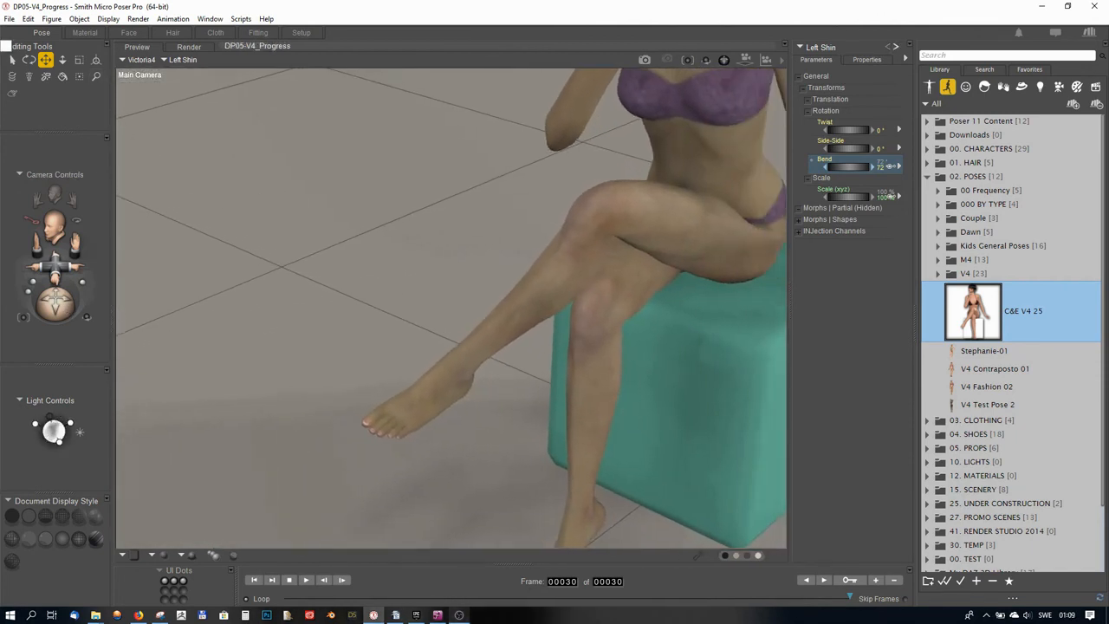
mouse_move(55, 267)
mouse_down()
mouse_move(90, 308)
mouse_move(64, 286)
mouse_move(64, 264)
mouse_up()
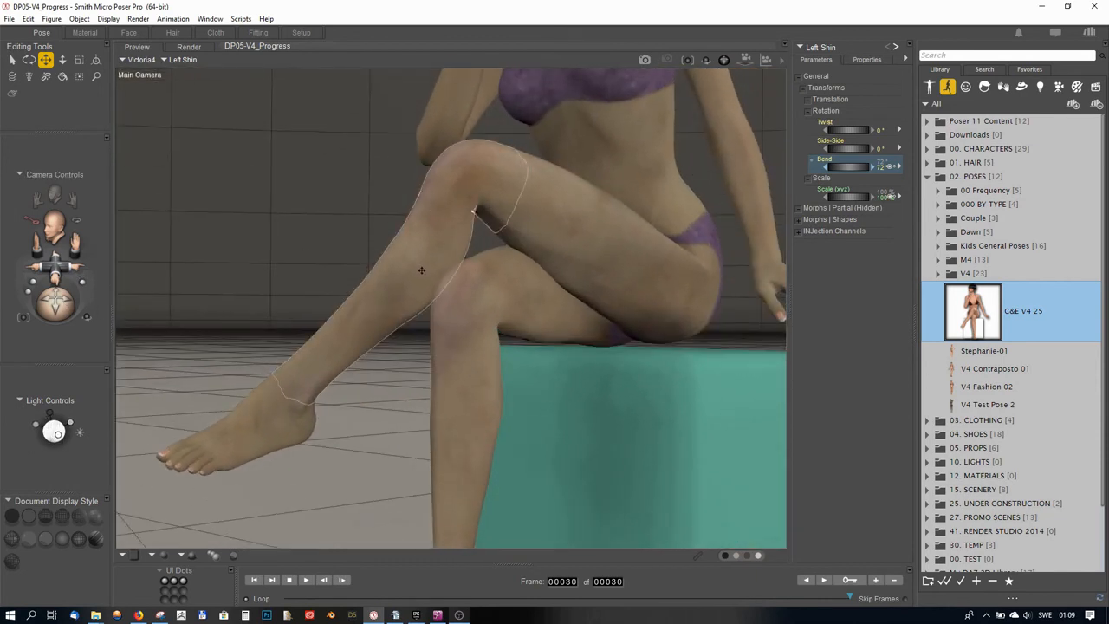
drag(891, 166, 889, 165)
drag(61, 295, 61, 322)
drag(877, 149, 871, 151)
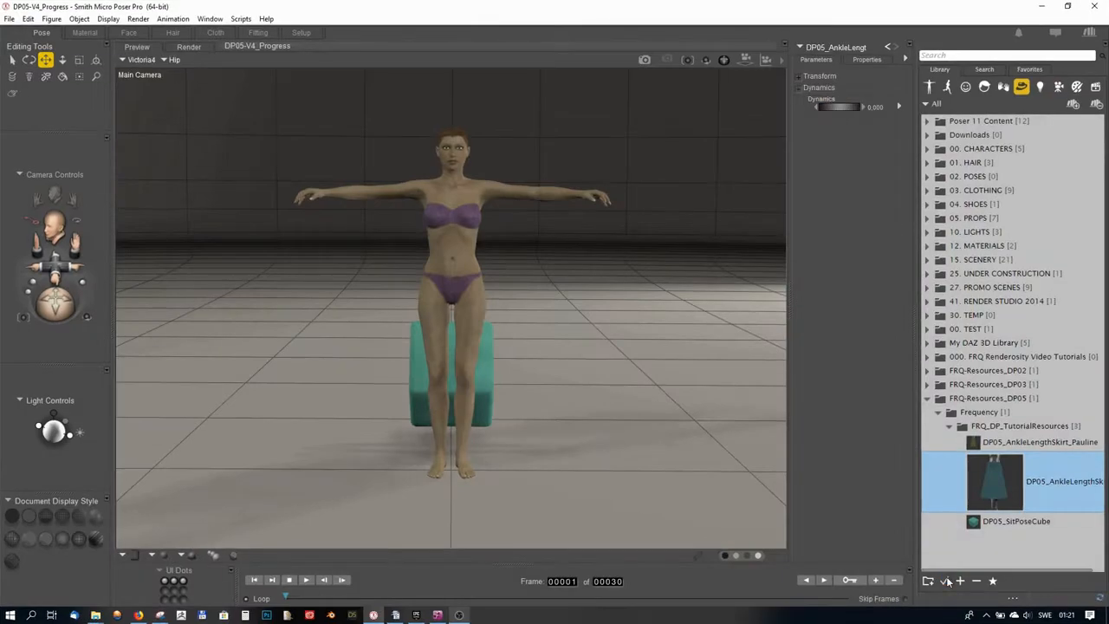
Create a new cloth simulation named Skirt in the Cloth room
click(214, 33)
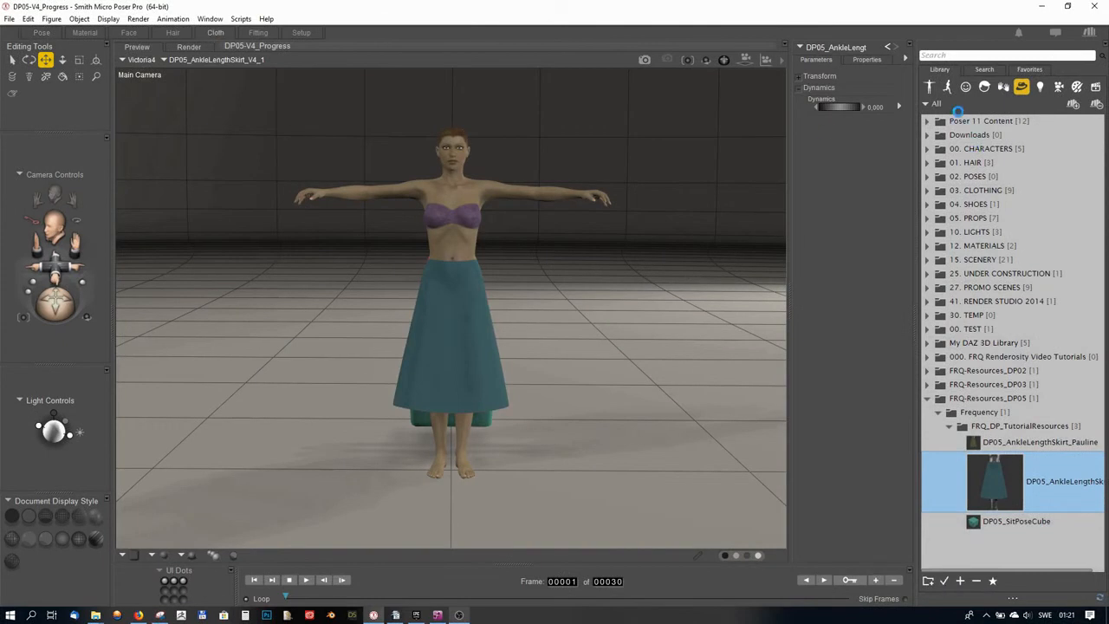
click(955, 108)
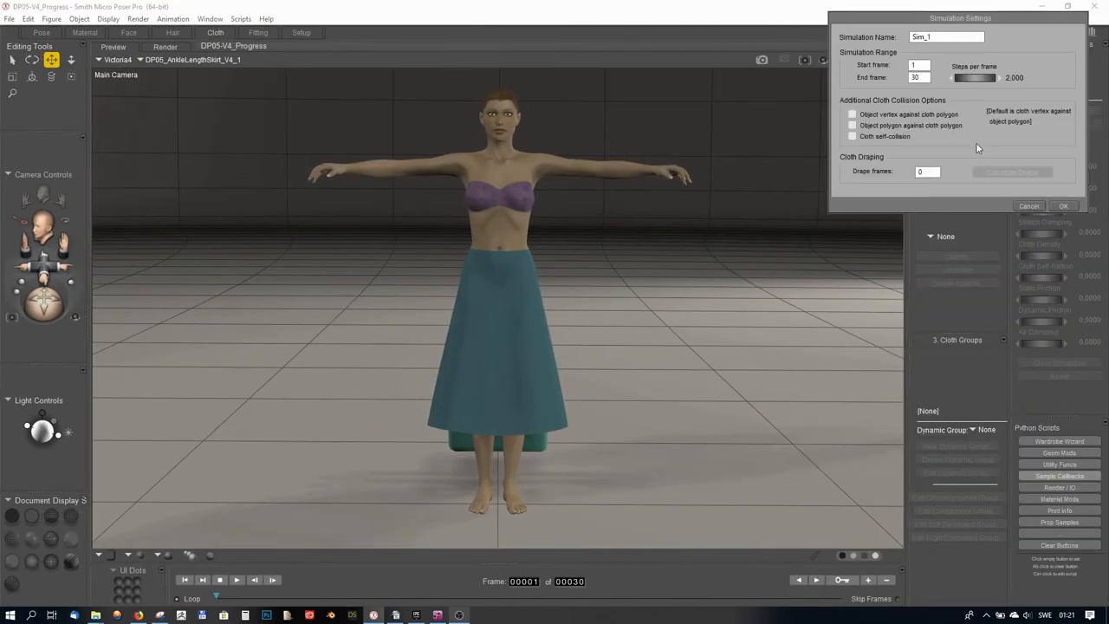
drag(946, 38, 858, 37)
text(Skirt)
click(1061, 206)
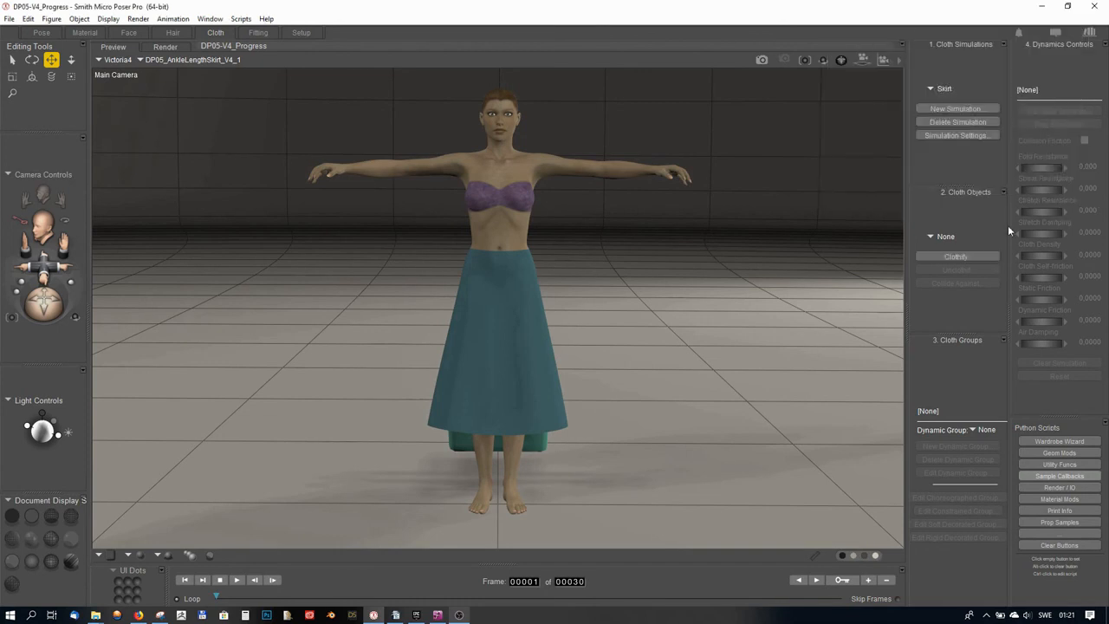
Clothify the DP05_AnkleLengthSkirt_V4_1 prop and add Victoria4 and DP05-SitPoseCube_1 as its collision objects
click(979, 257)
click(1033, 300)
click(979, 283)
click(1027, 205)
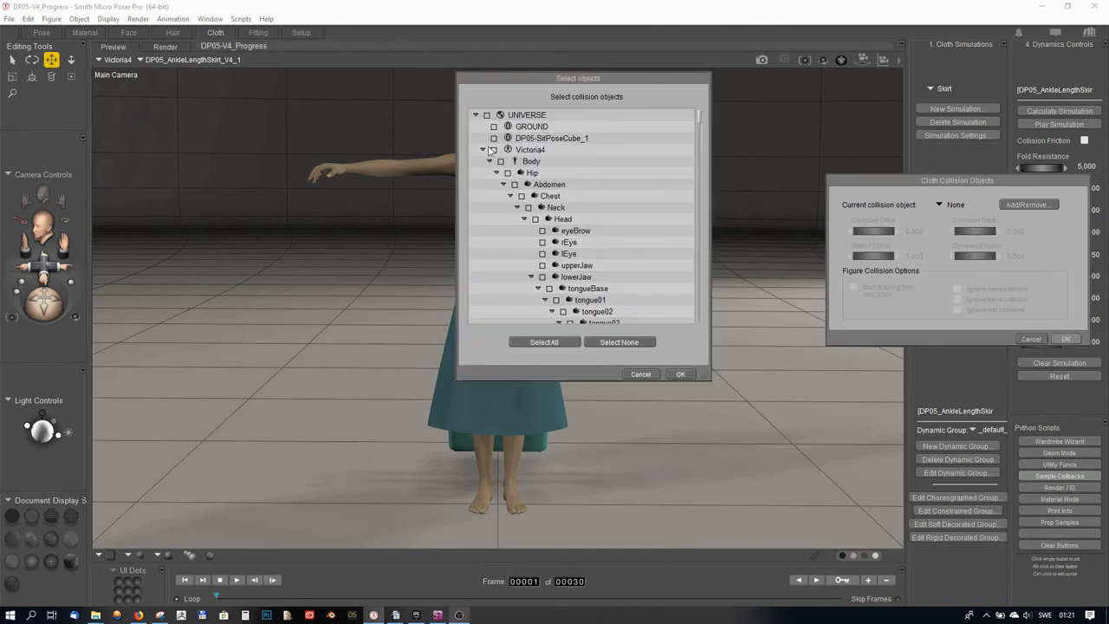
click(494, 149)
click(483, 149)
click(494, 137)
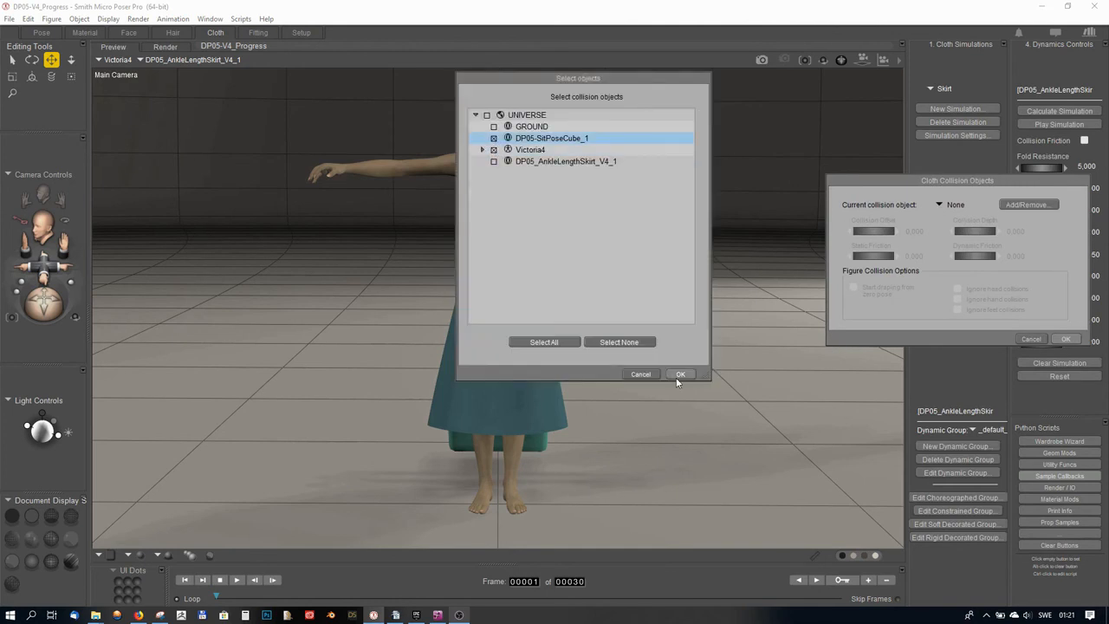
click(680, 375)
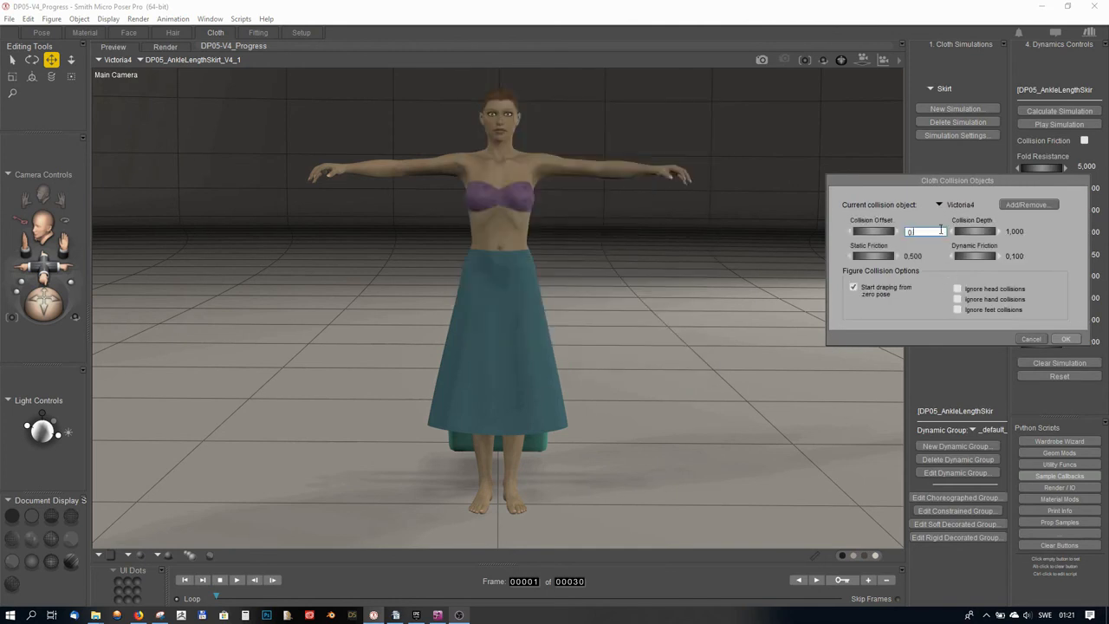
Set Collision Offset and Collision Depth to 0.2 for both Victoria4 and the DP05-SitPoseCube_1 collision object
click(1017, 232)
text(0,2)
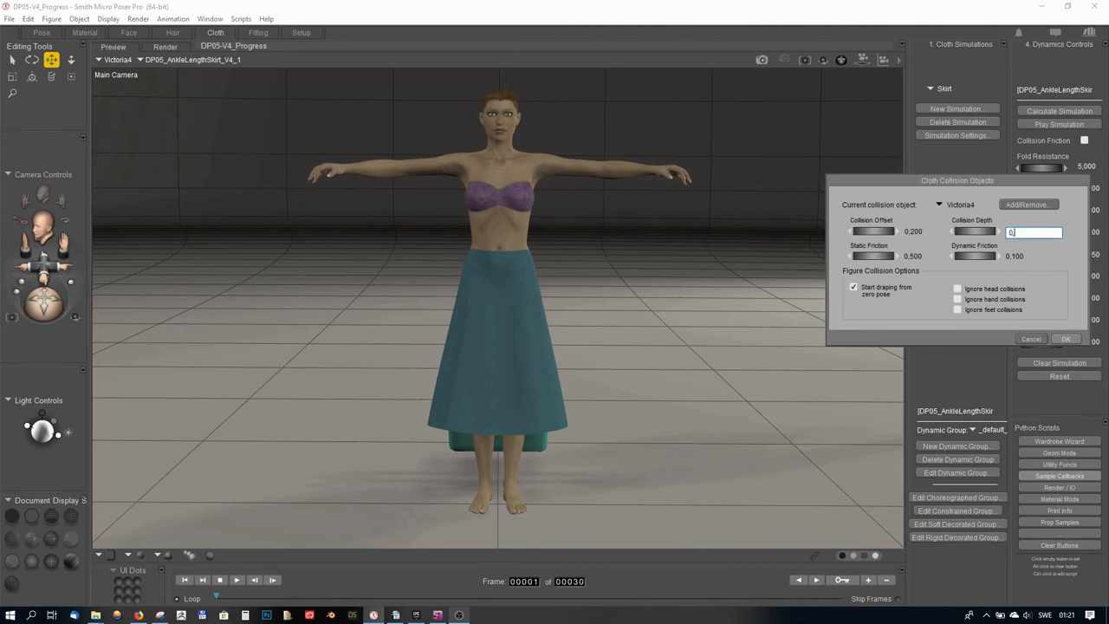
click(958, 204)
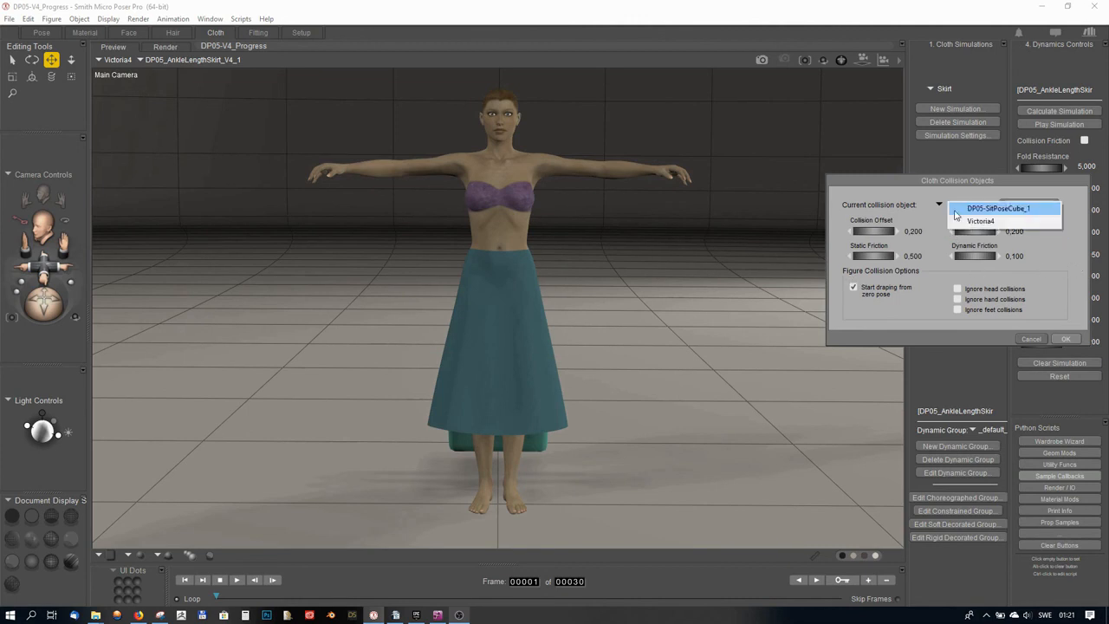
click(971, 209)
click(926, 230)
text(0,2)
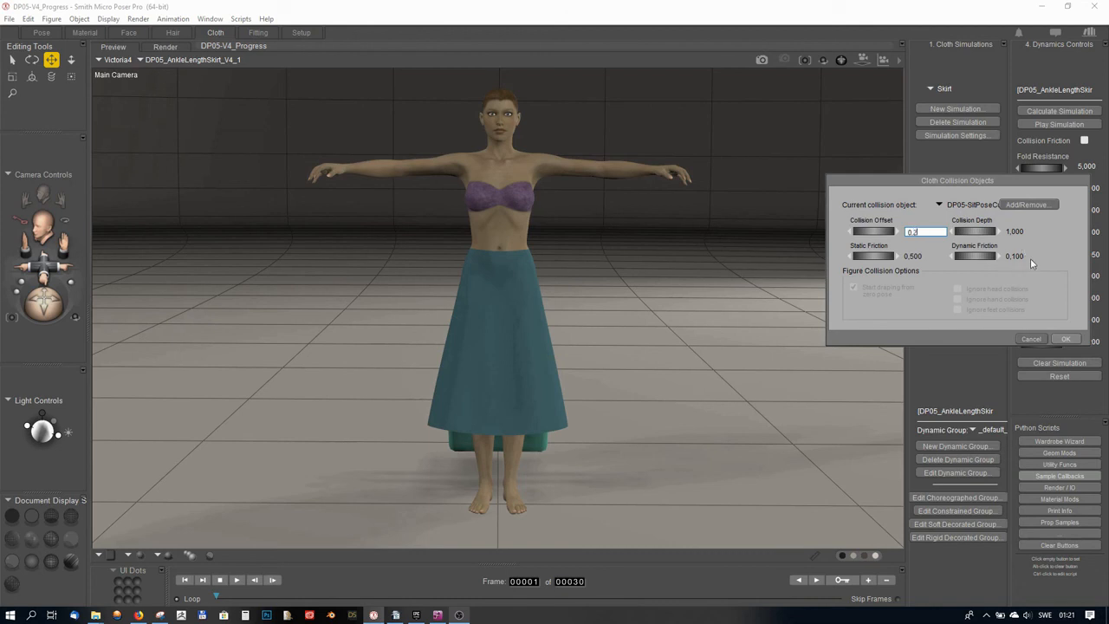
key(Return)
click(1017, 232)
text(0,2)
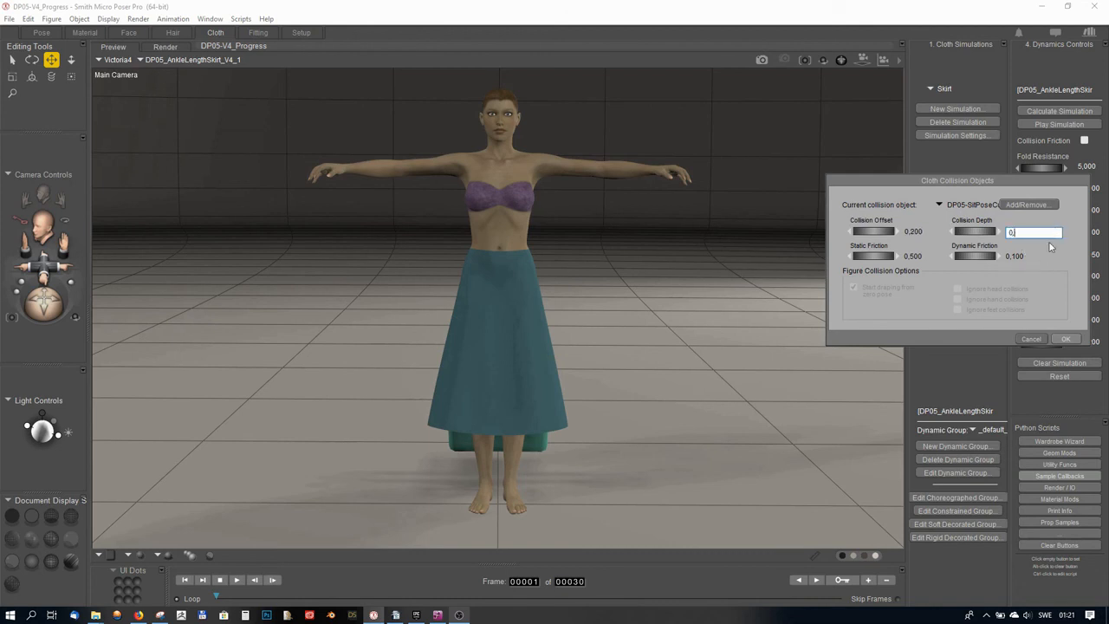
key(Return)
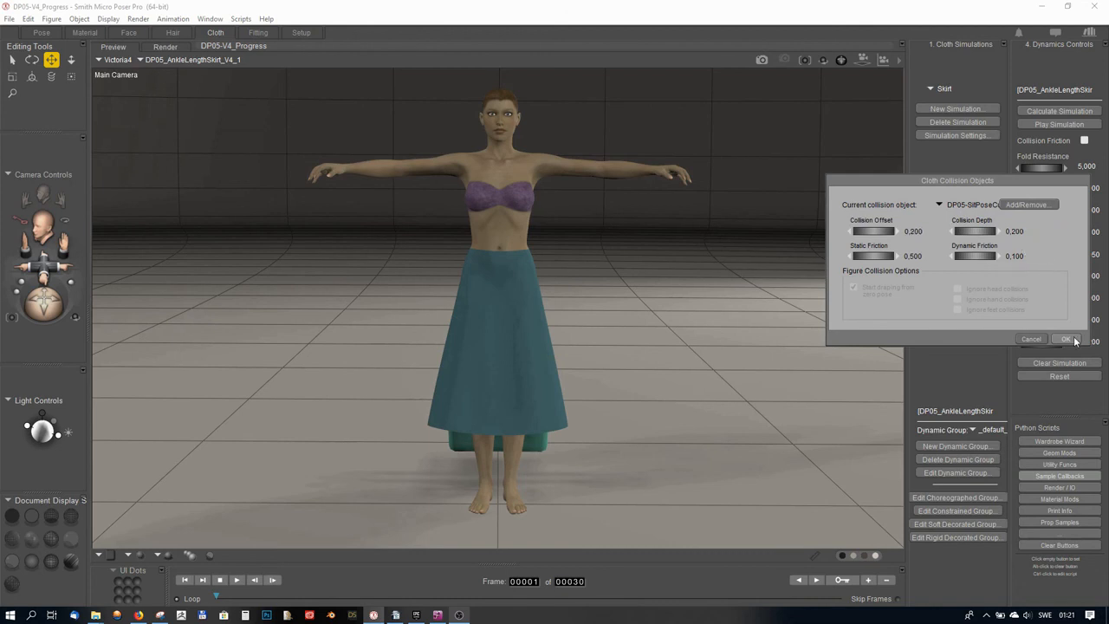
click(1067, 339)
Calculate the skirt's cloth simulation and inspect the draped result from the side at frame 30
click(1059, 112)
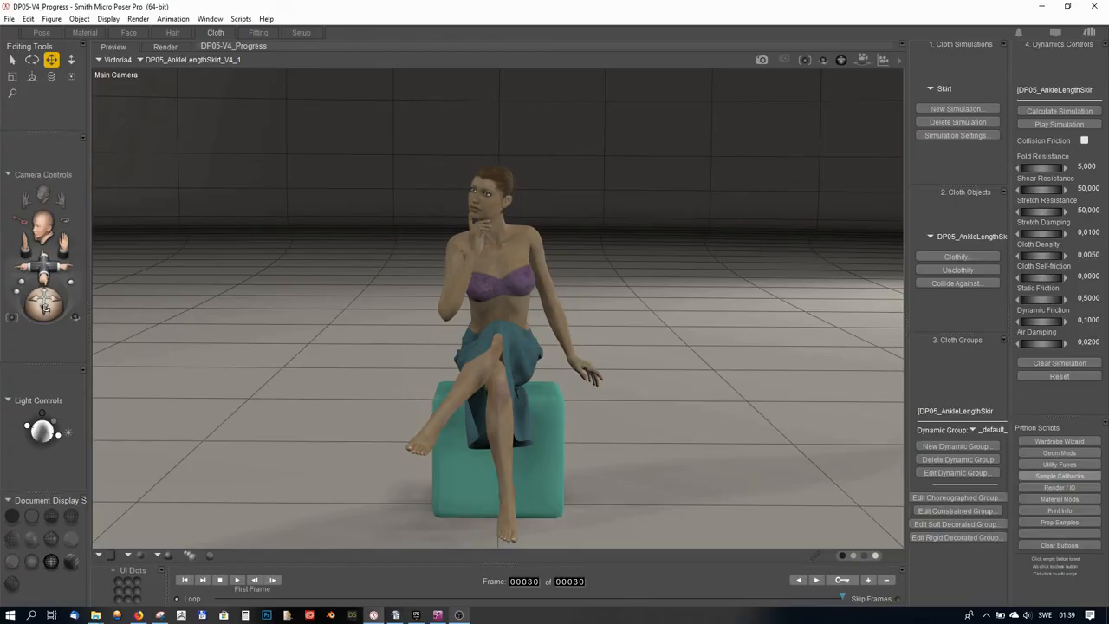
drag(46, 308, 0, 305)
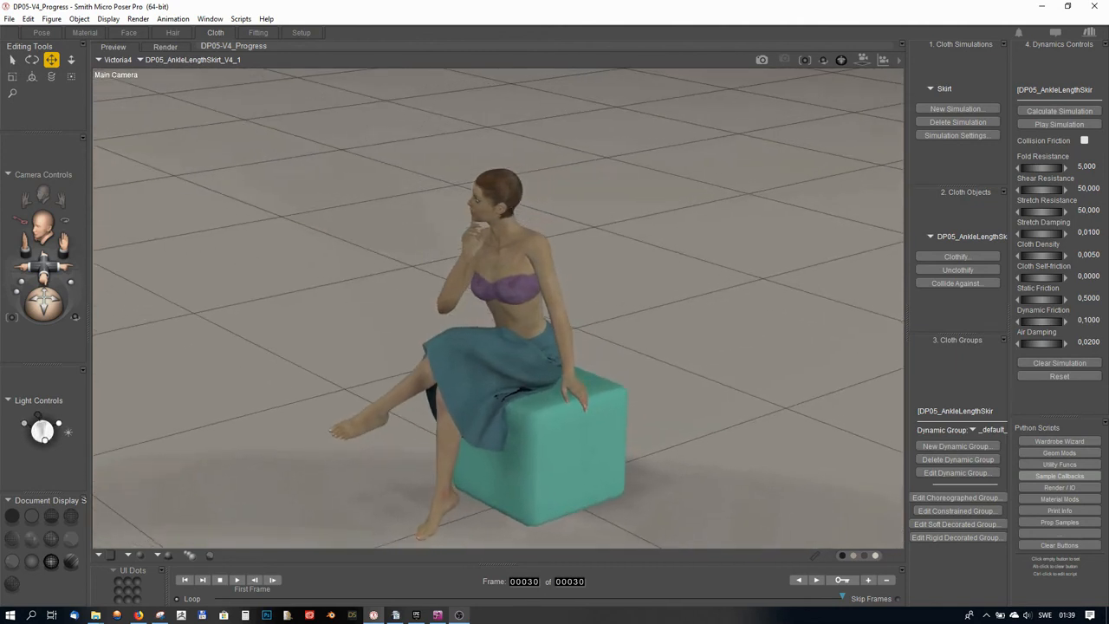